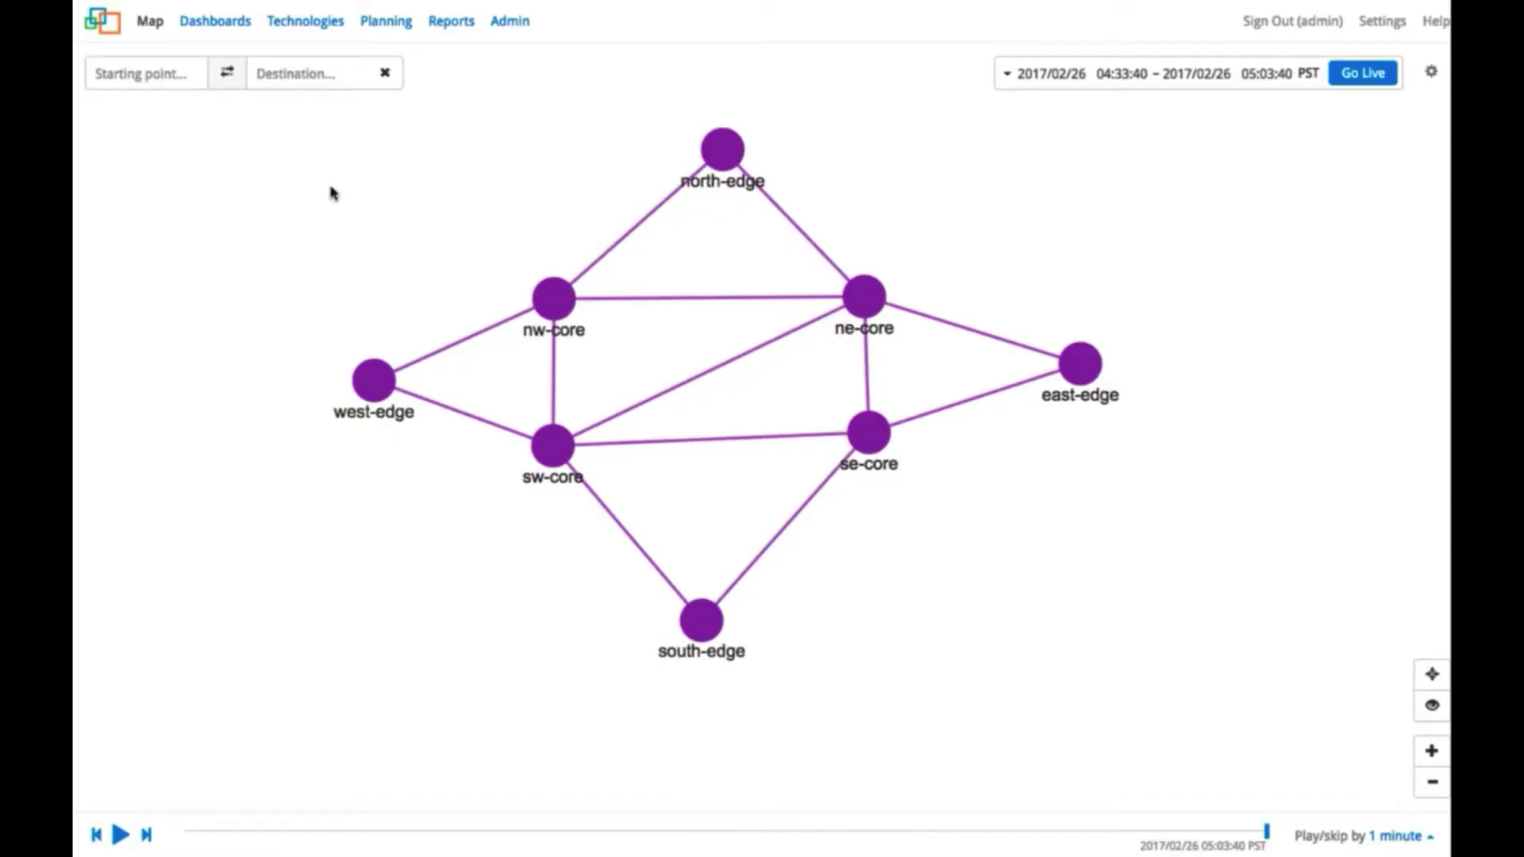
View the empty Traffic Engineering dashboard, then bring up the Planning options
{"action": "left_click", "coordinate": [303, 21]}
{"action": "left_click", "coordinate": [319, 87]}
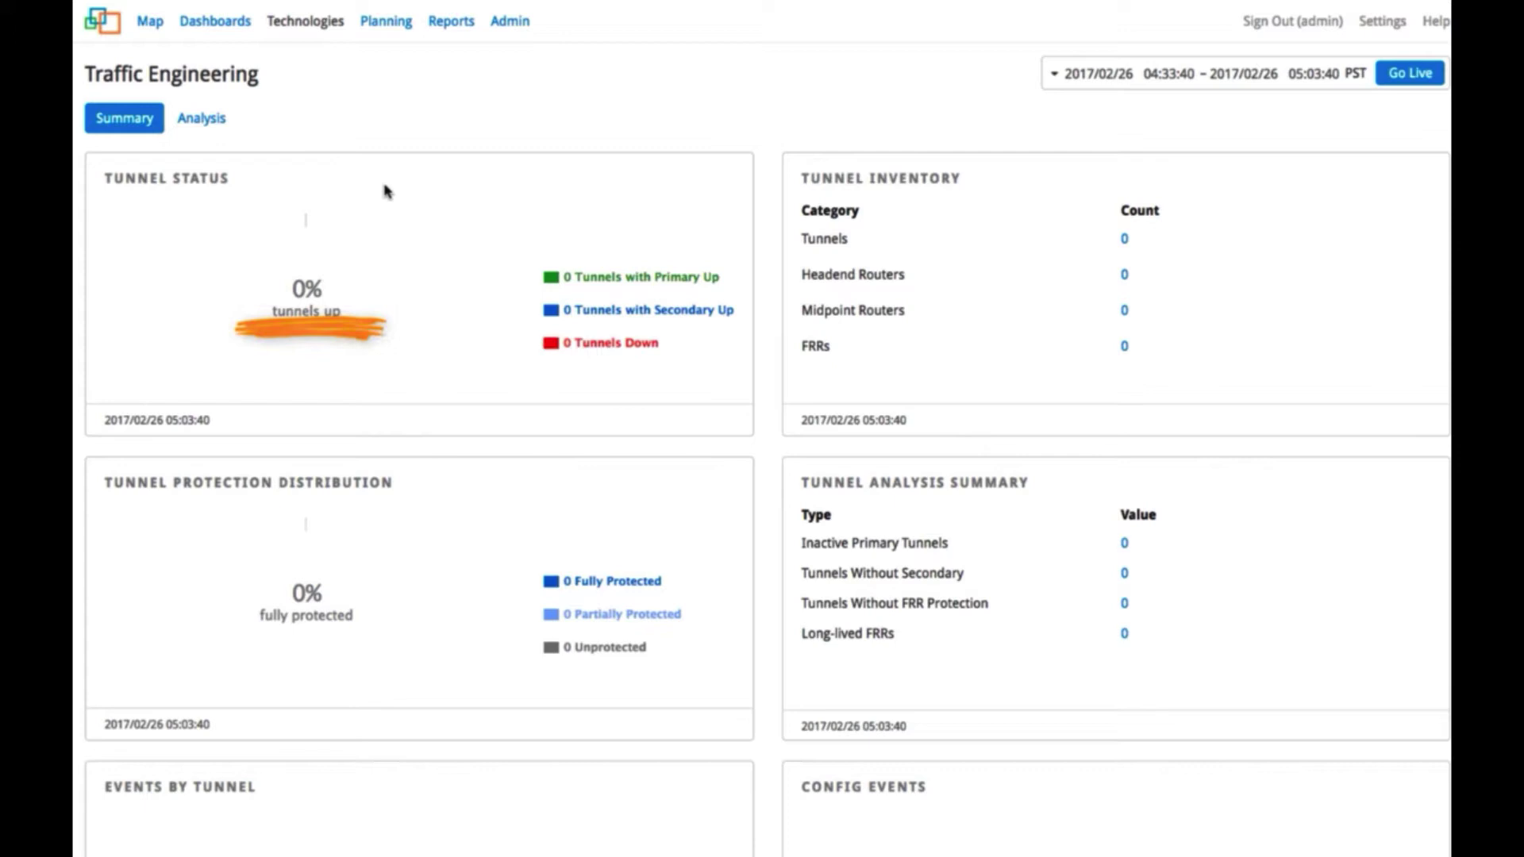
{"action": "left_click", "coordinate": [384, 21]}
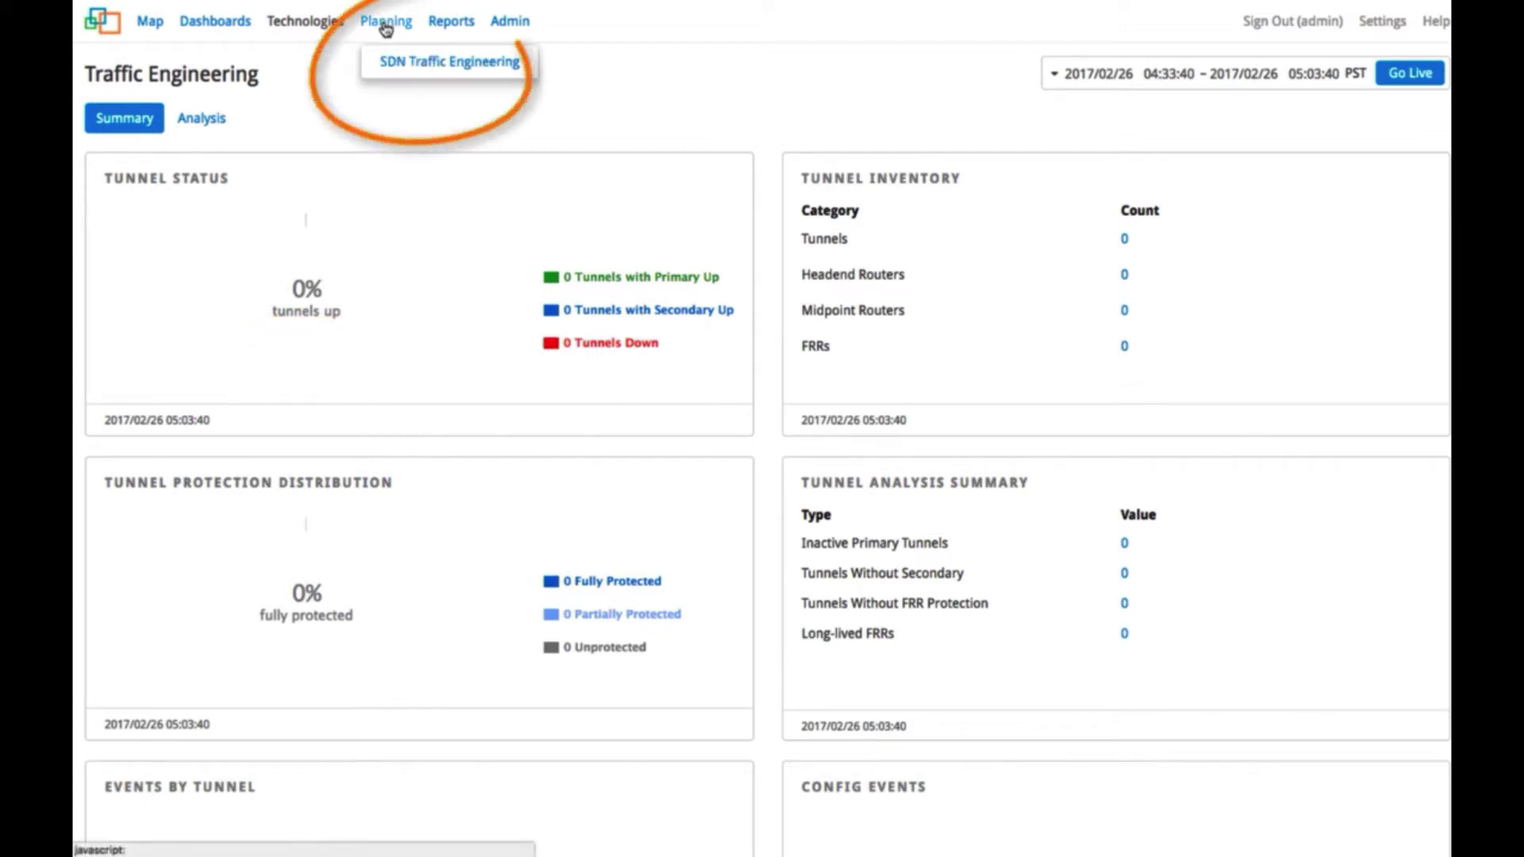
Open SDN Traffic Engineering planning with its Business traffic matrix at 93% peak utilization
{"action": "left_click", "coordinate": [450, 63]}
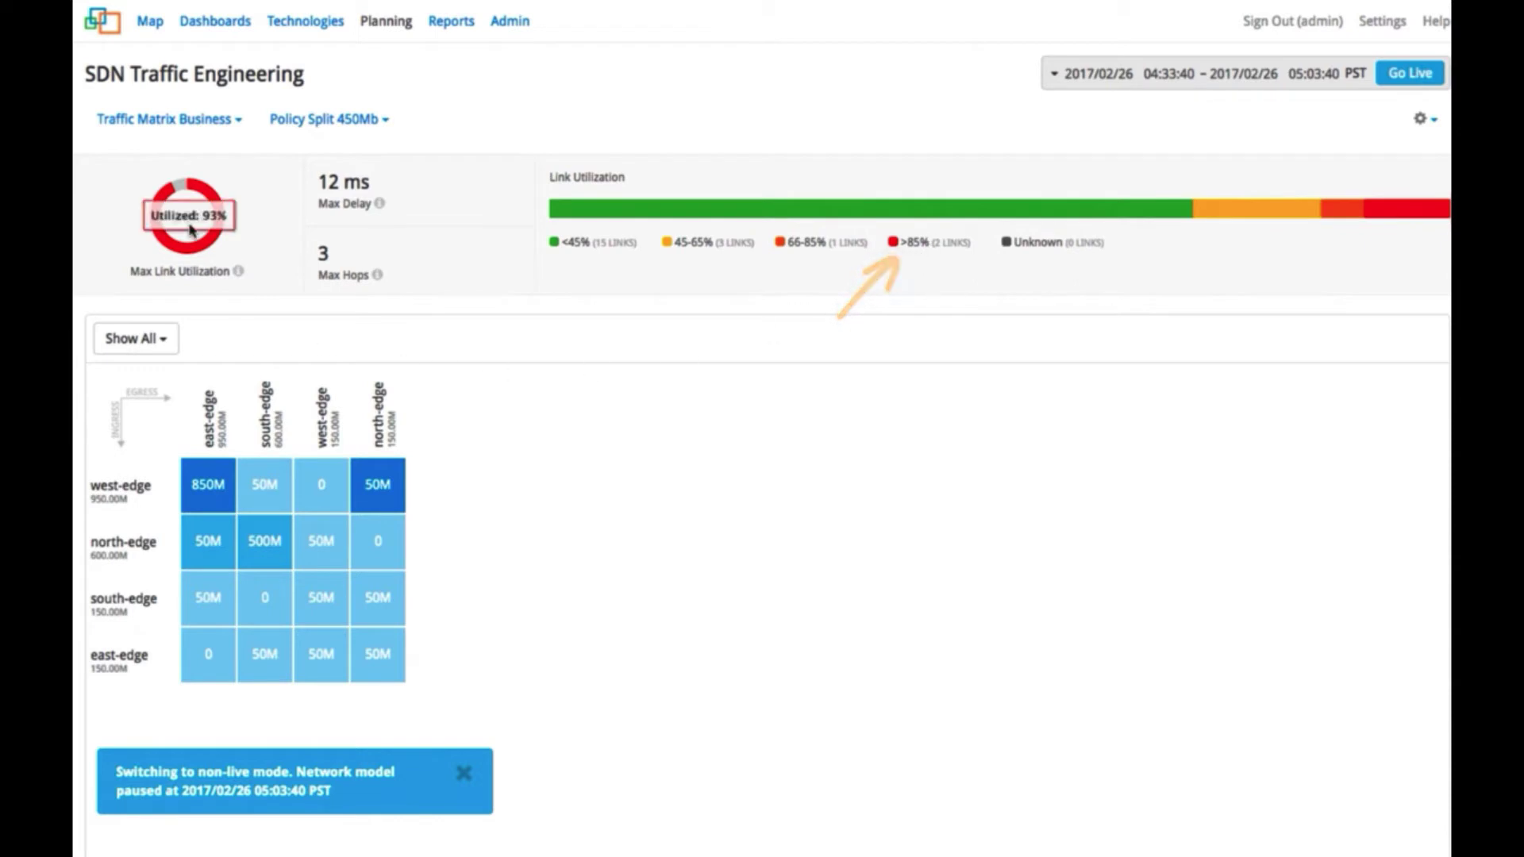
{"action": "mouse_move", "coordinate": [210, 189]}
{"action": "scroll", "coordinate": [1249, 762], "scroll_direction": "down", "scroll_amount": 5}
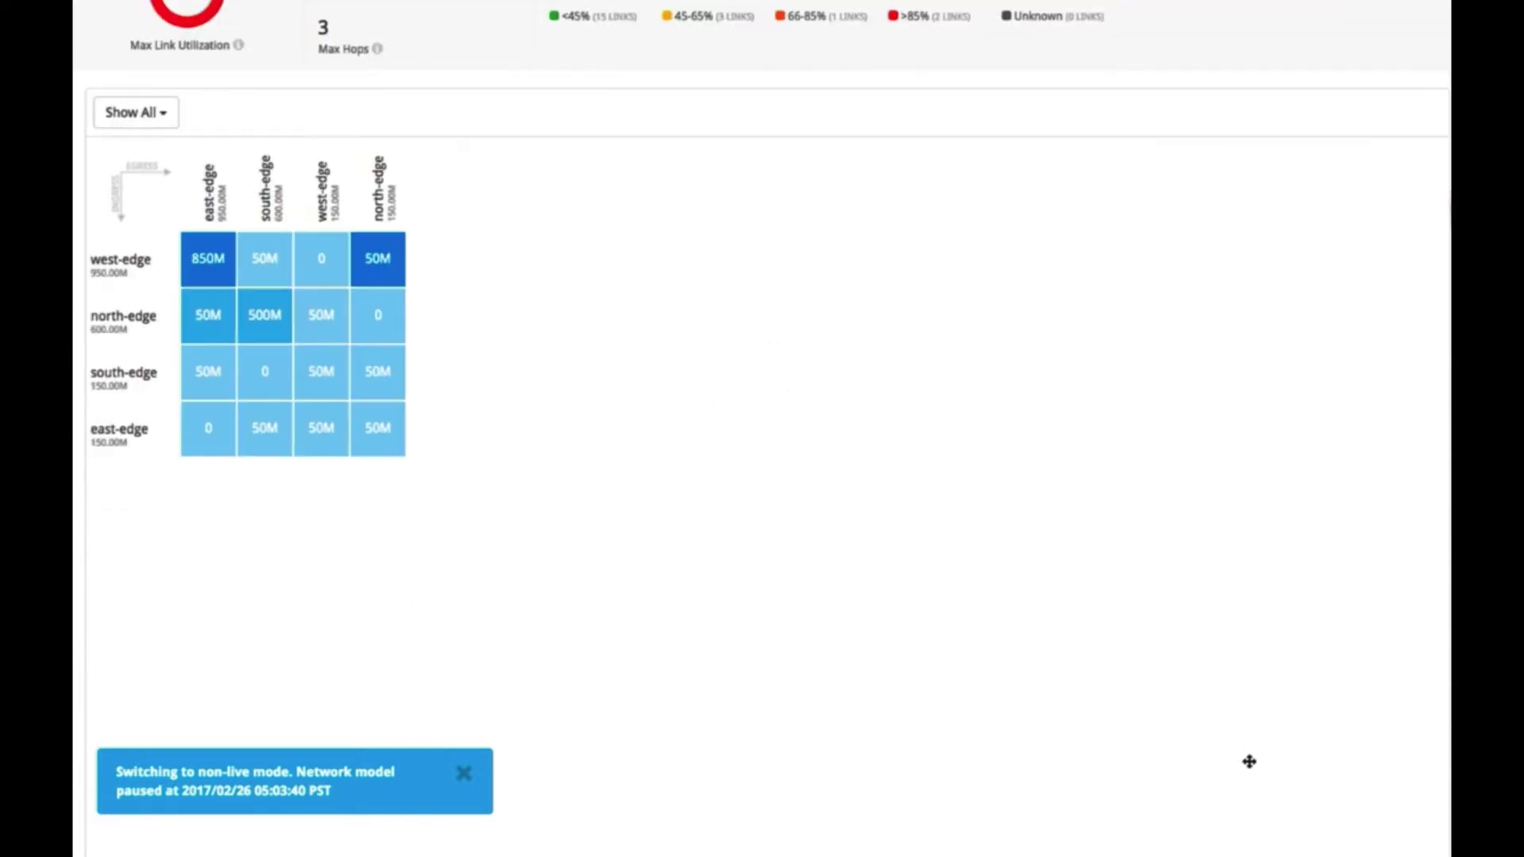
Show the 13 Add Tunnel recommendations that cut peak utilization from 93% to 60%
{"action": "left_click", "coordinate": [1374, 791]}
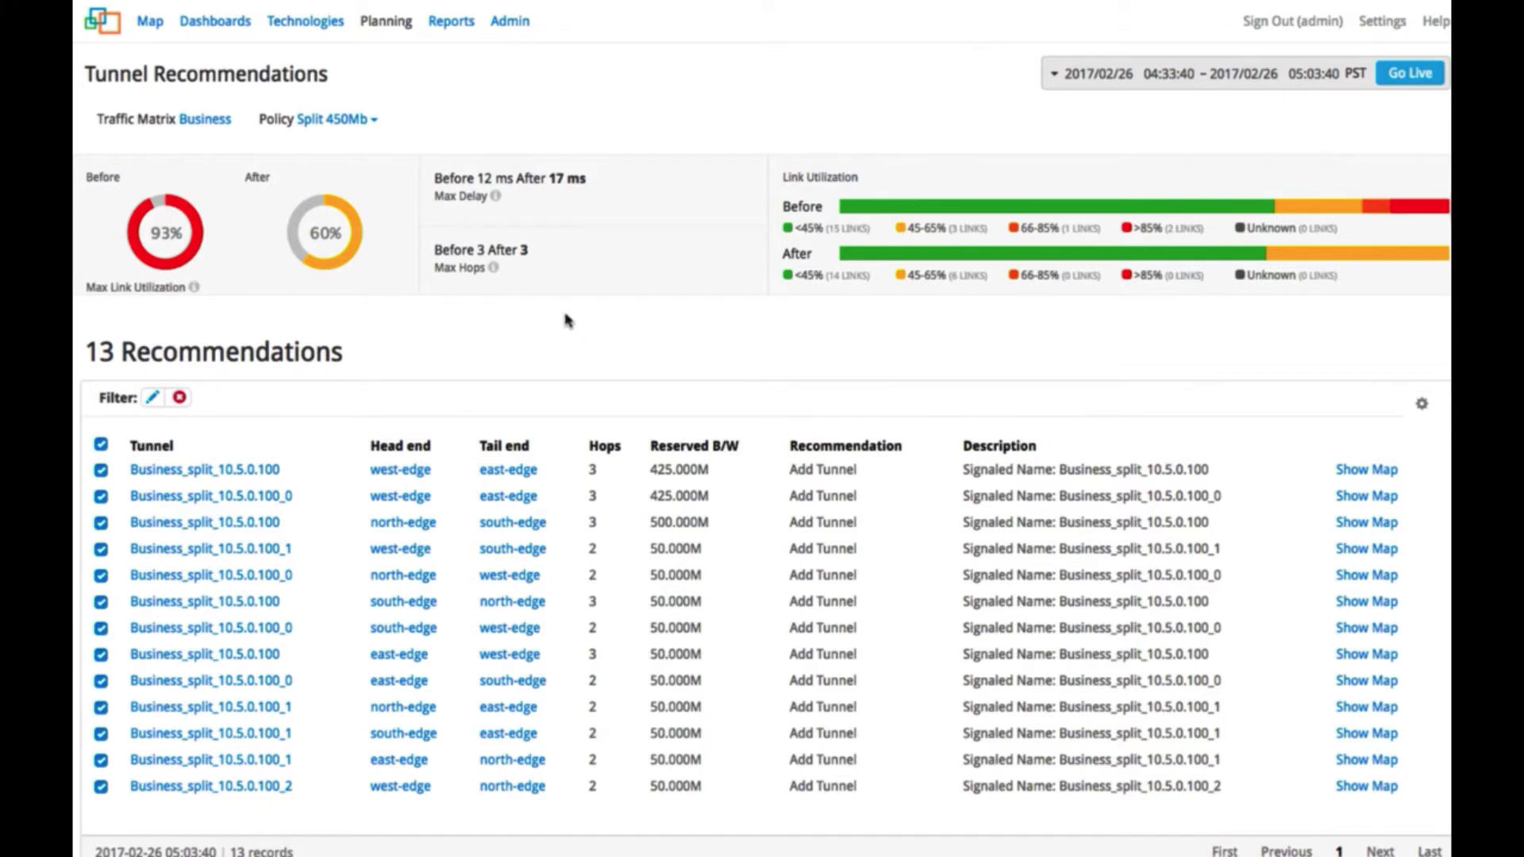
{"action": "scroll", "coordinate": [656, 347], "scroll_direction": "down", "scroll_amount": 3}
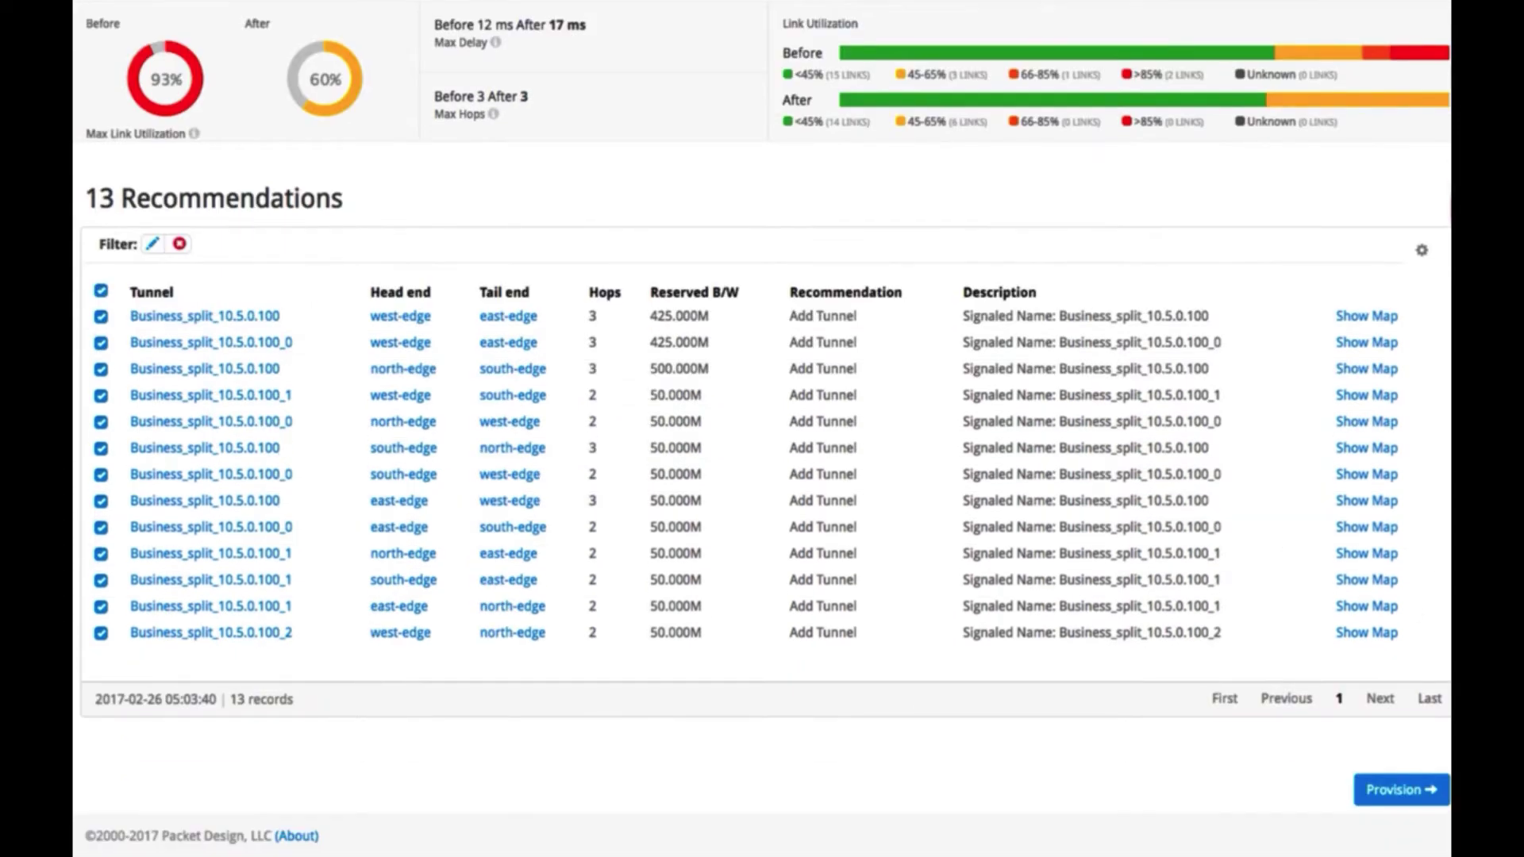
{"action": "scroll", "coordinate": [850, 544], "scroll_direction": "up", "scroll_amount": 2}
{"action": "scroll", "coordinate": [826, 516], "scroll_direction": "up", "scroll_amount": 1}
{"action": "scroll", "coordinate": [837, 504], "scroll_direction": "down", "scroll_amount": 2}
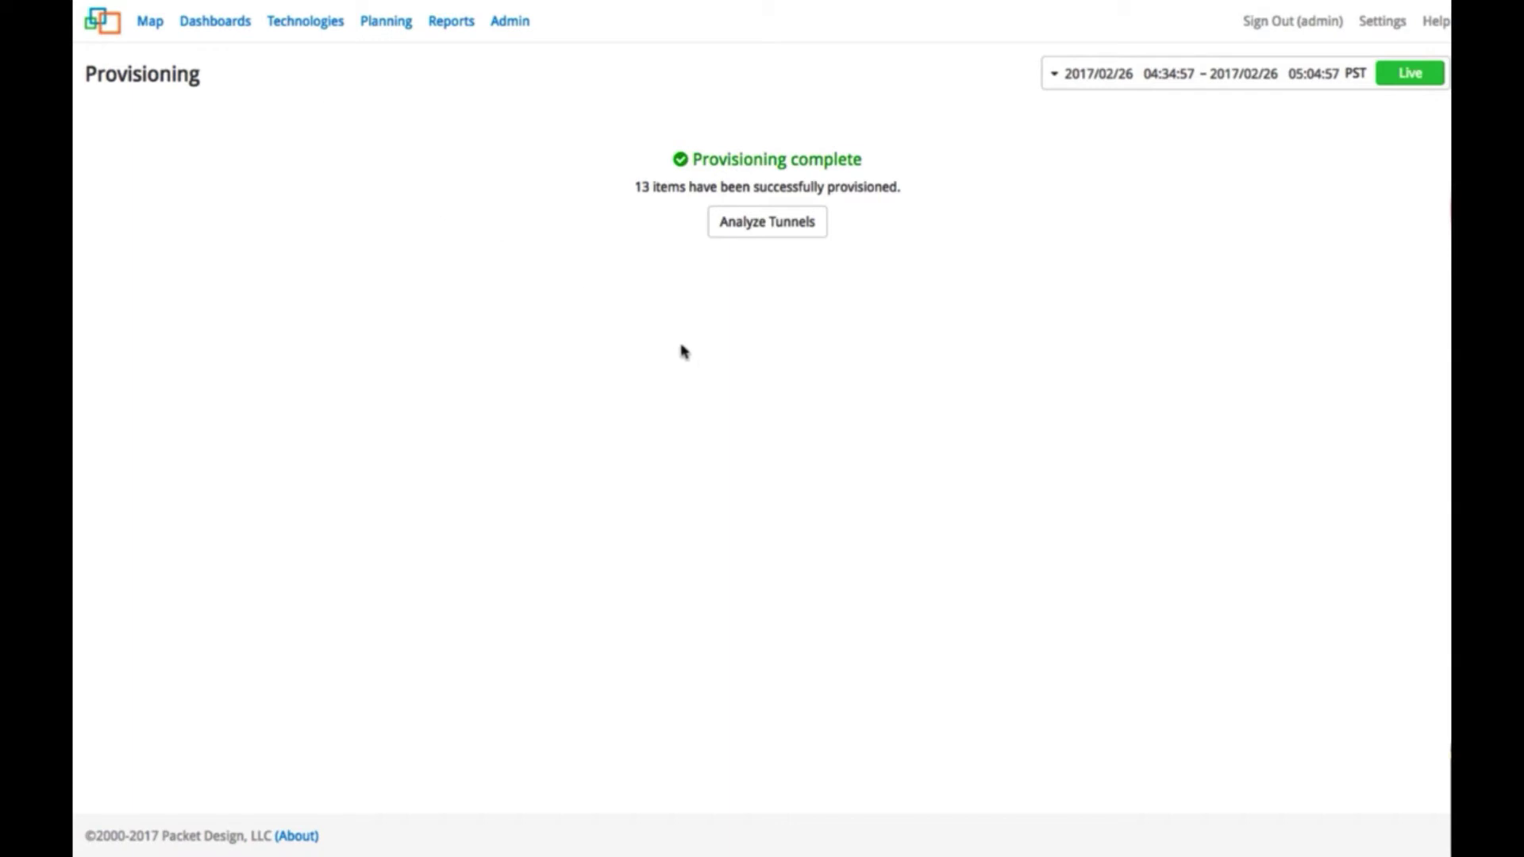
Go back to the map and check the Traffic Engineering dashboard, which still shows zero tunnels
{"action": "left_click", "coordinate": [150, 23]}
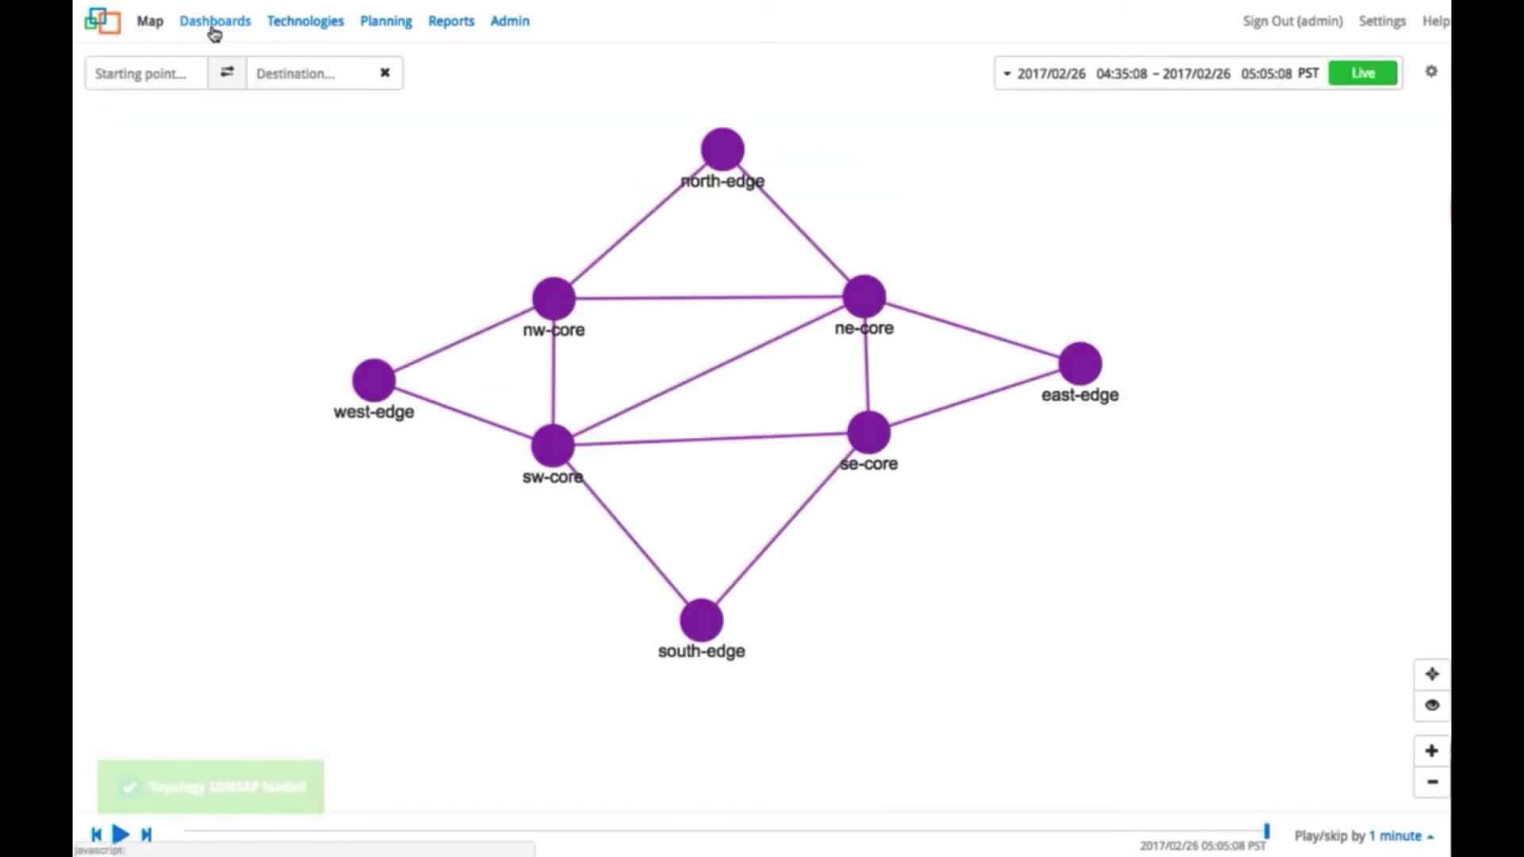
{"action": "left_click", "coordinate": [296, 27]}
{"action": "left_click", "coordinate": [379, 100]}
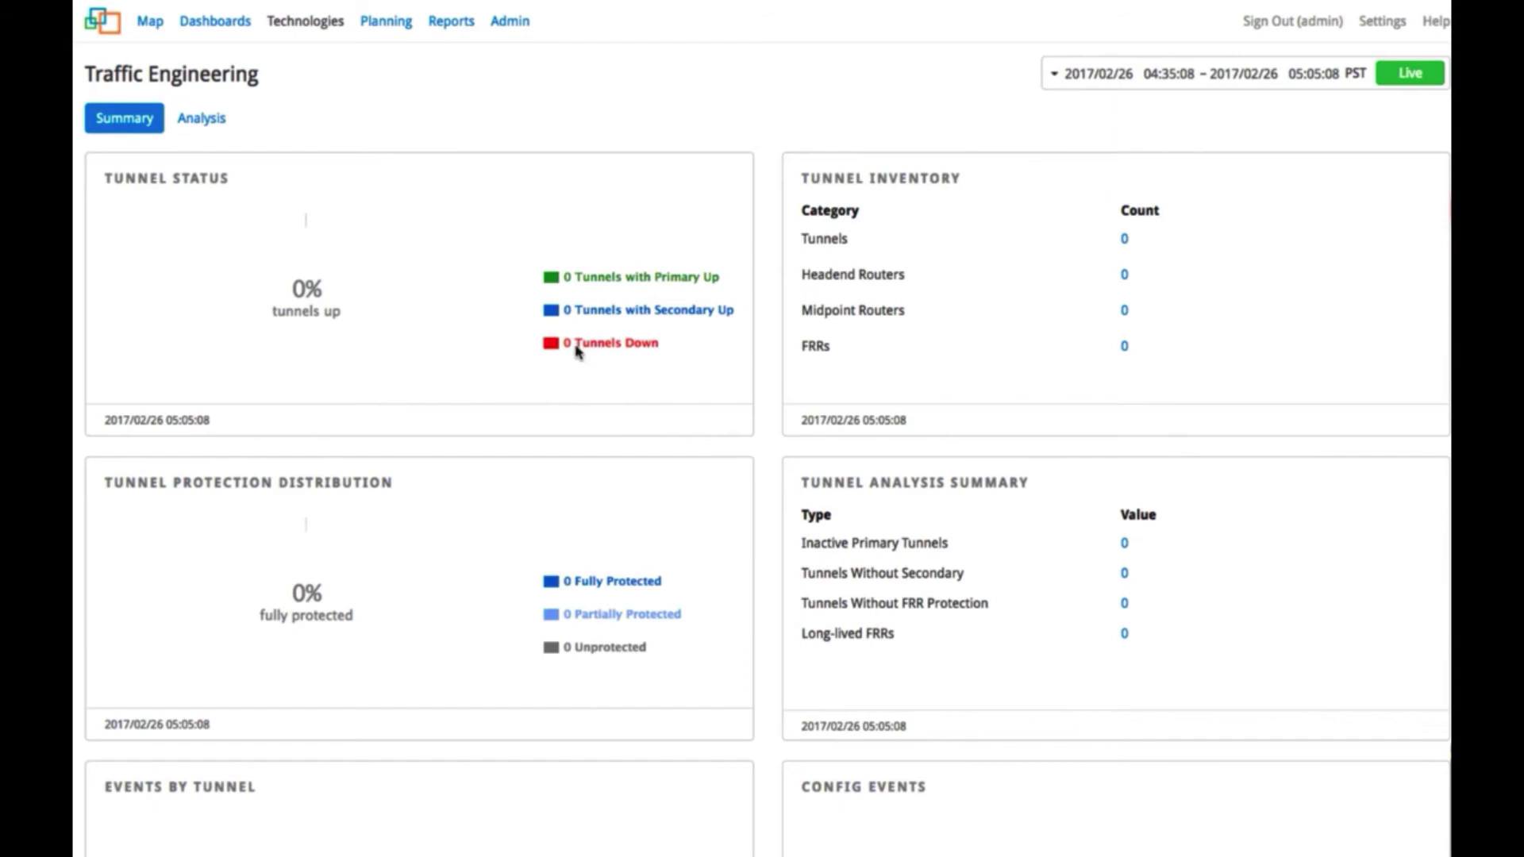
Return to the network map and reopen the technology dashboards list
{"action": "left_click", "coordinate": [151, 23]}
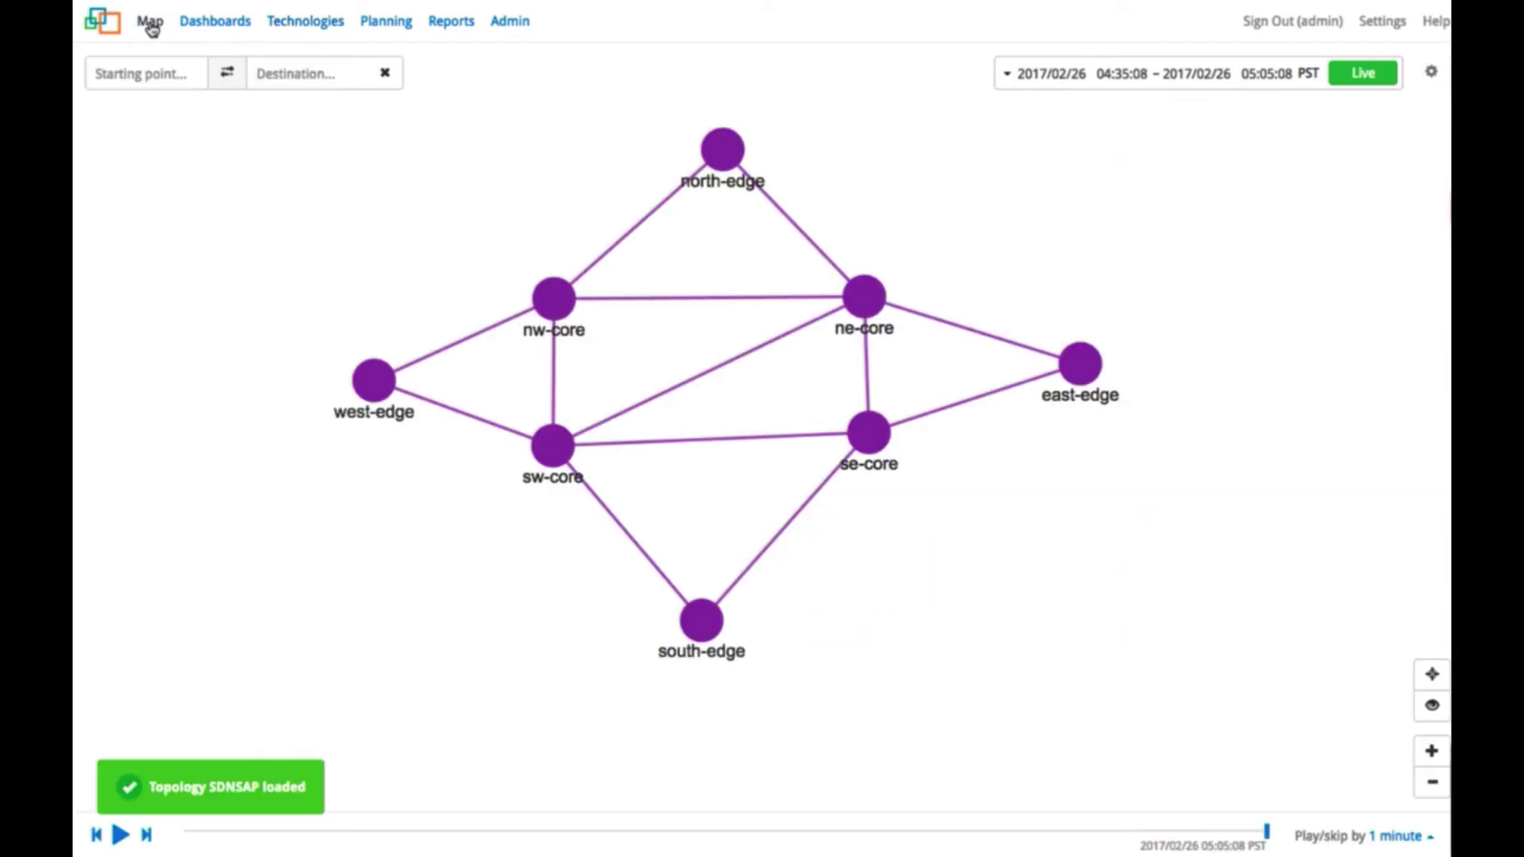
{"action": "left_click", "coordinate": [228, 24]}
{"action": "left_click", "coordinate": [297, 23]}
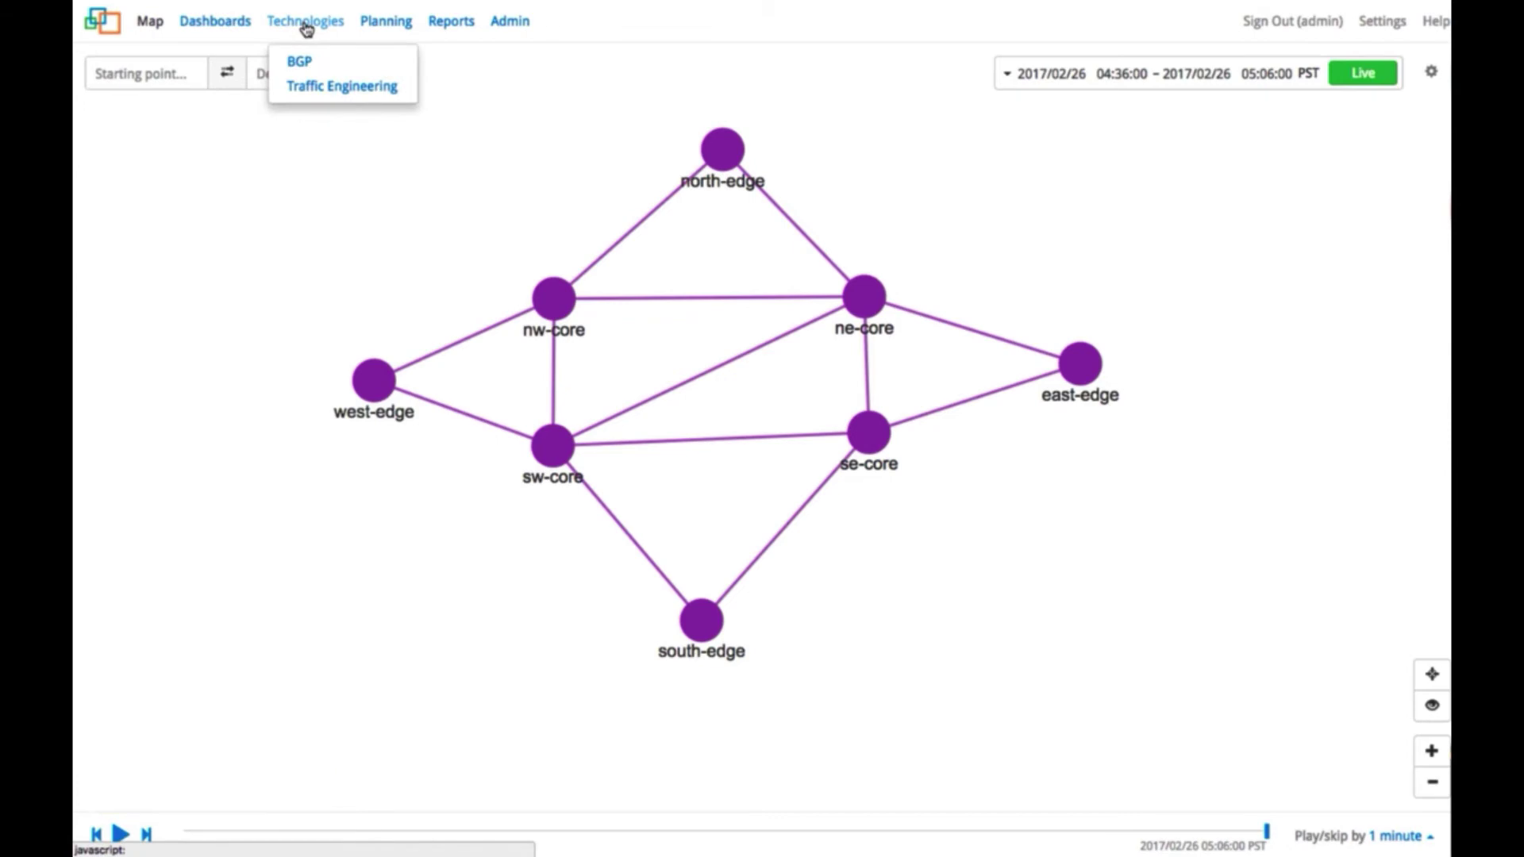
Open the Traffic Engineering dashboard and filter the Analysis tab to the 13 Primary Up tunnels
{"action": "left_click", "coordinate": [341, 95]}
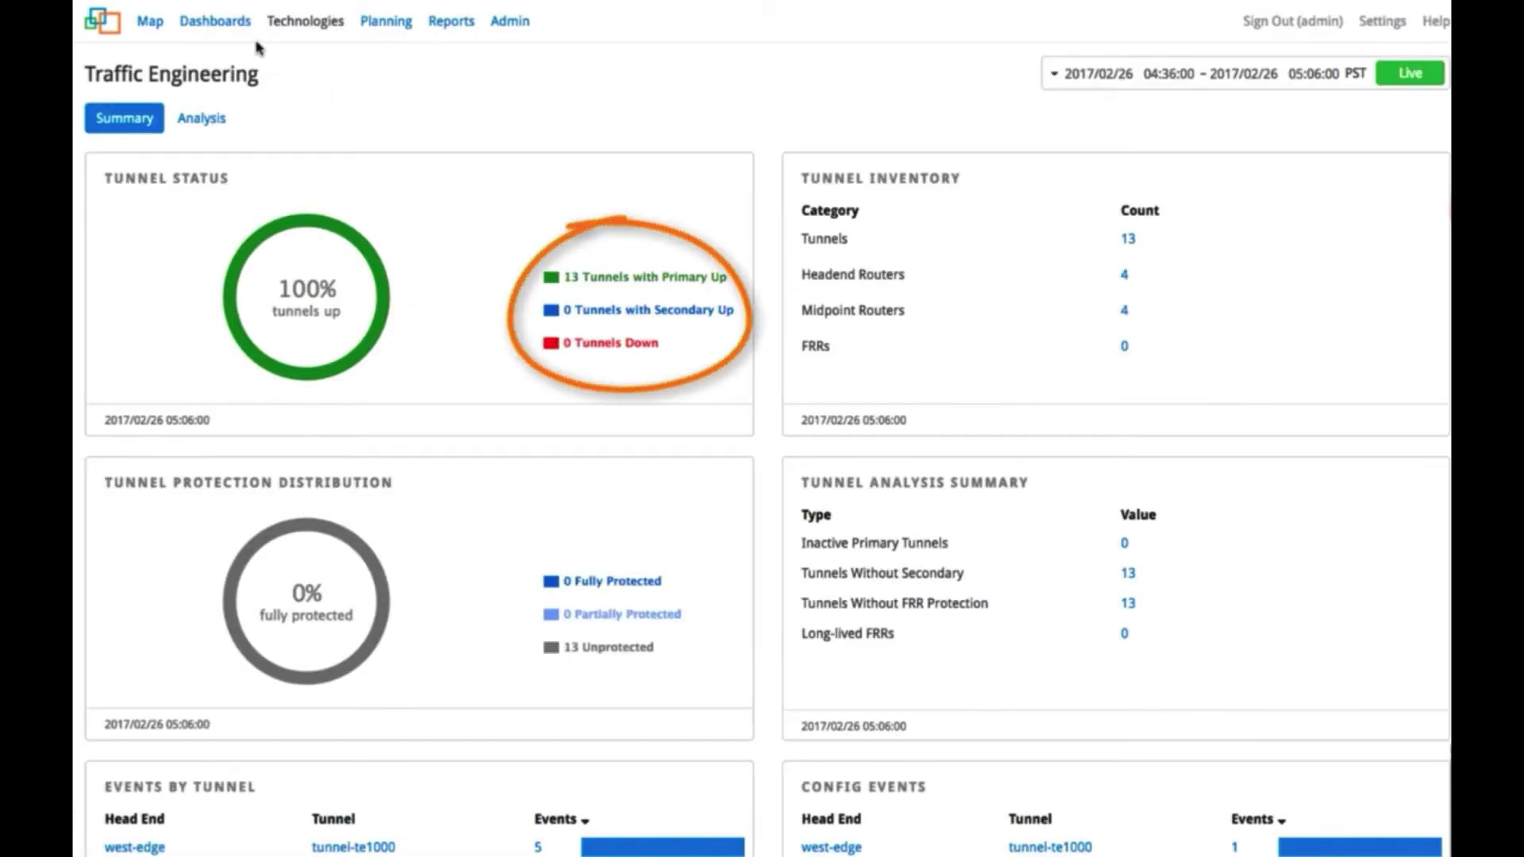
{"action": "mouse_move", "coordinate": [644, 277]}
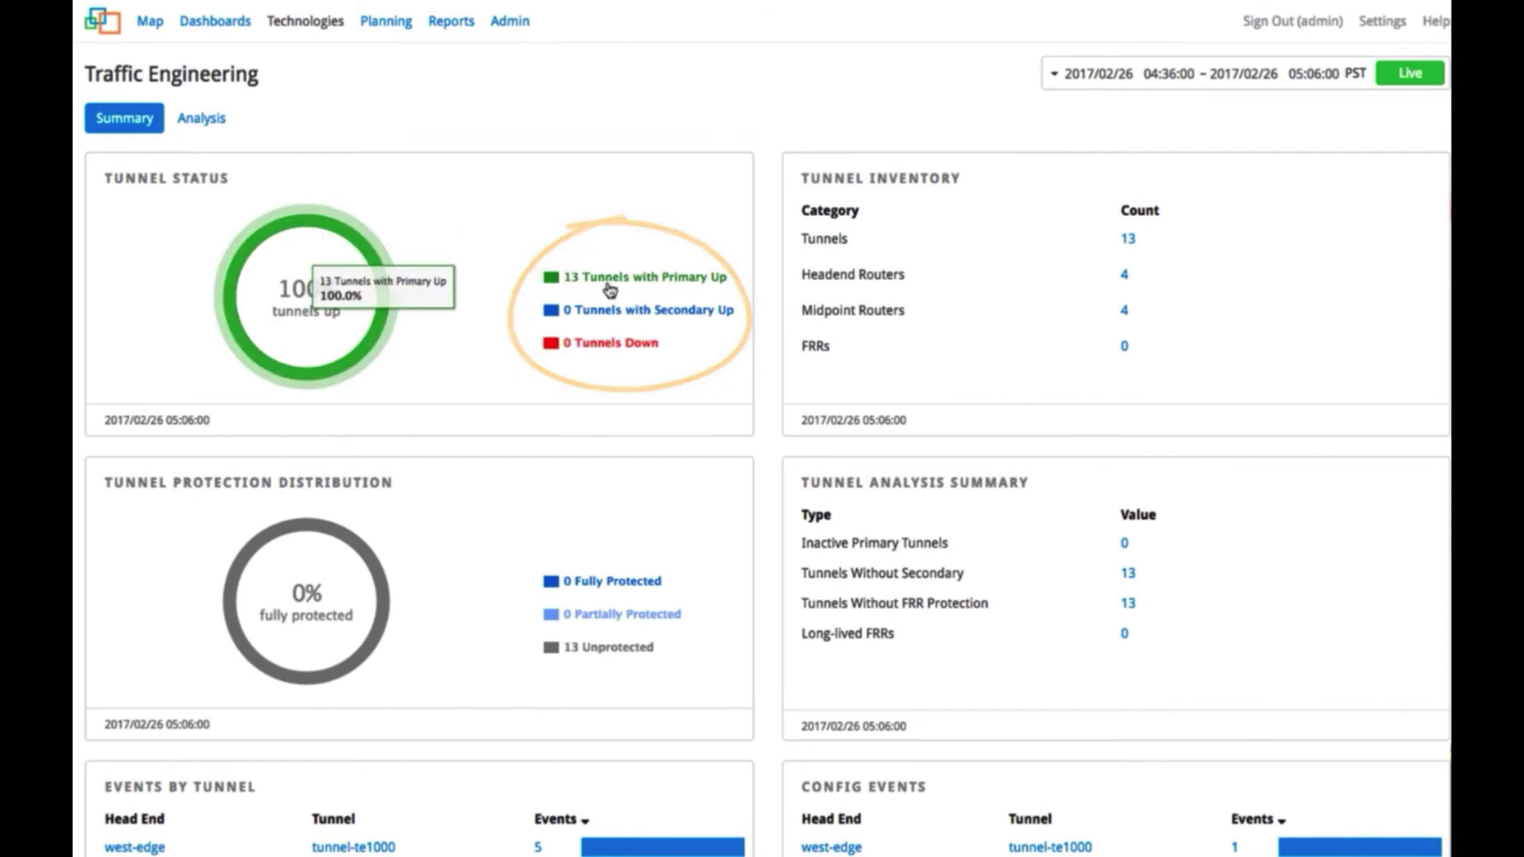
{"action": "left_click", "coordinate": [609, 291]}
{"action": "scroll", "coordinate": [1031, 445], "scroll_direction": "down", "scroll_amount": 2}
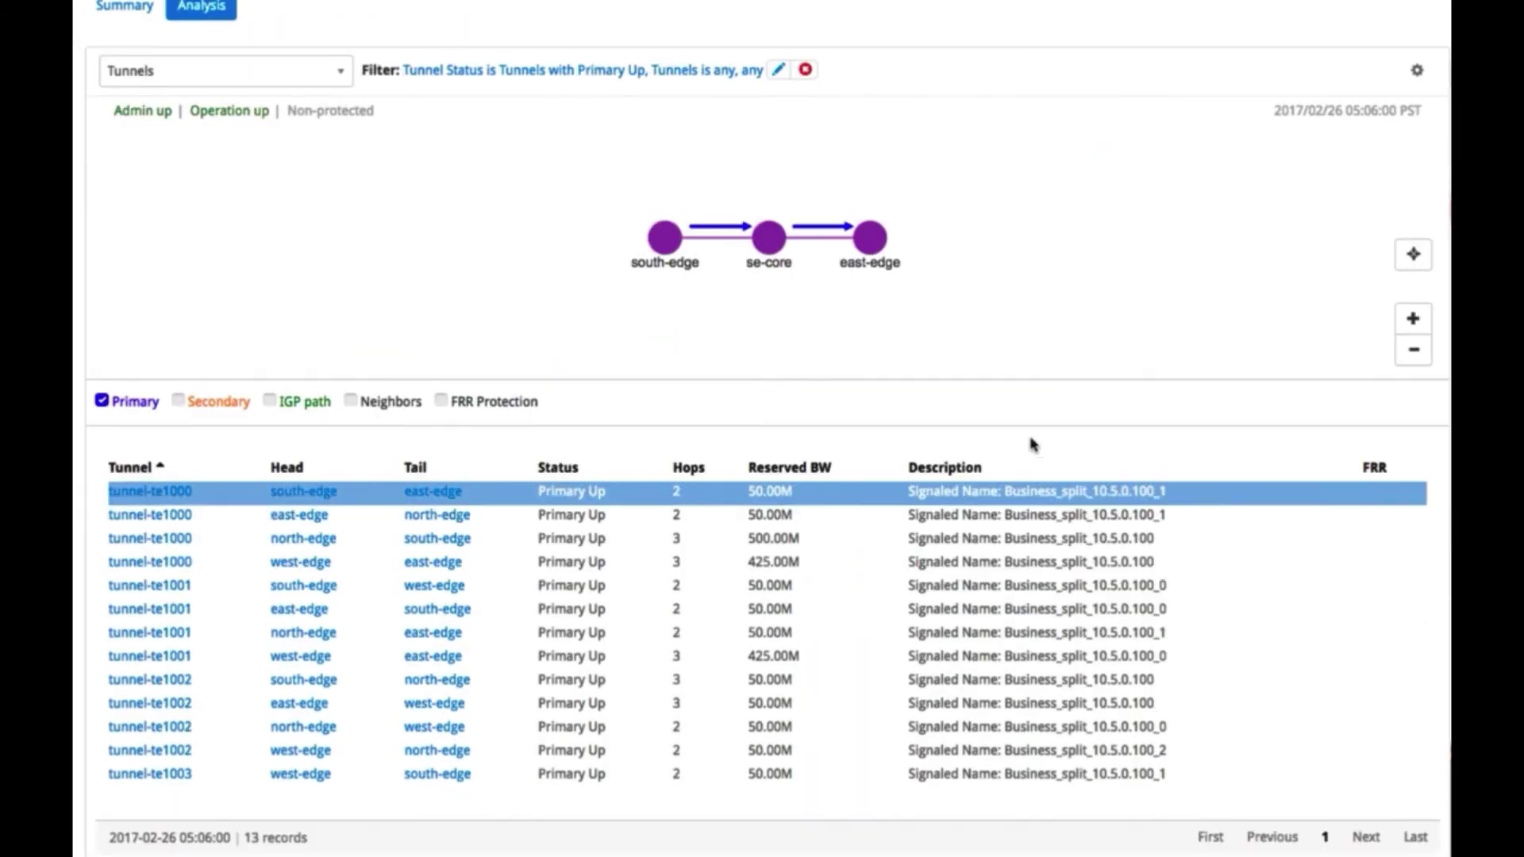
{"action": "scroll", "coordinate": [1030, 444], "scroll_direction": "down", "scroll_amount": 1}
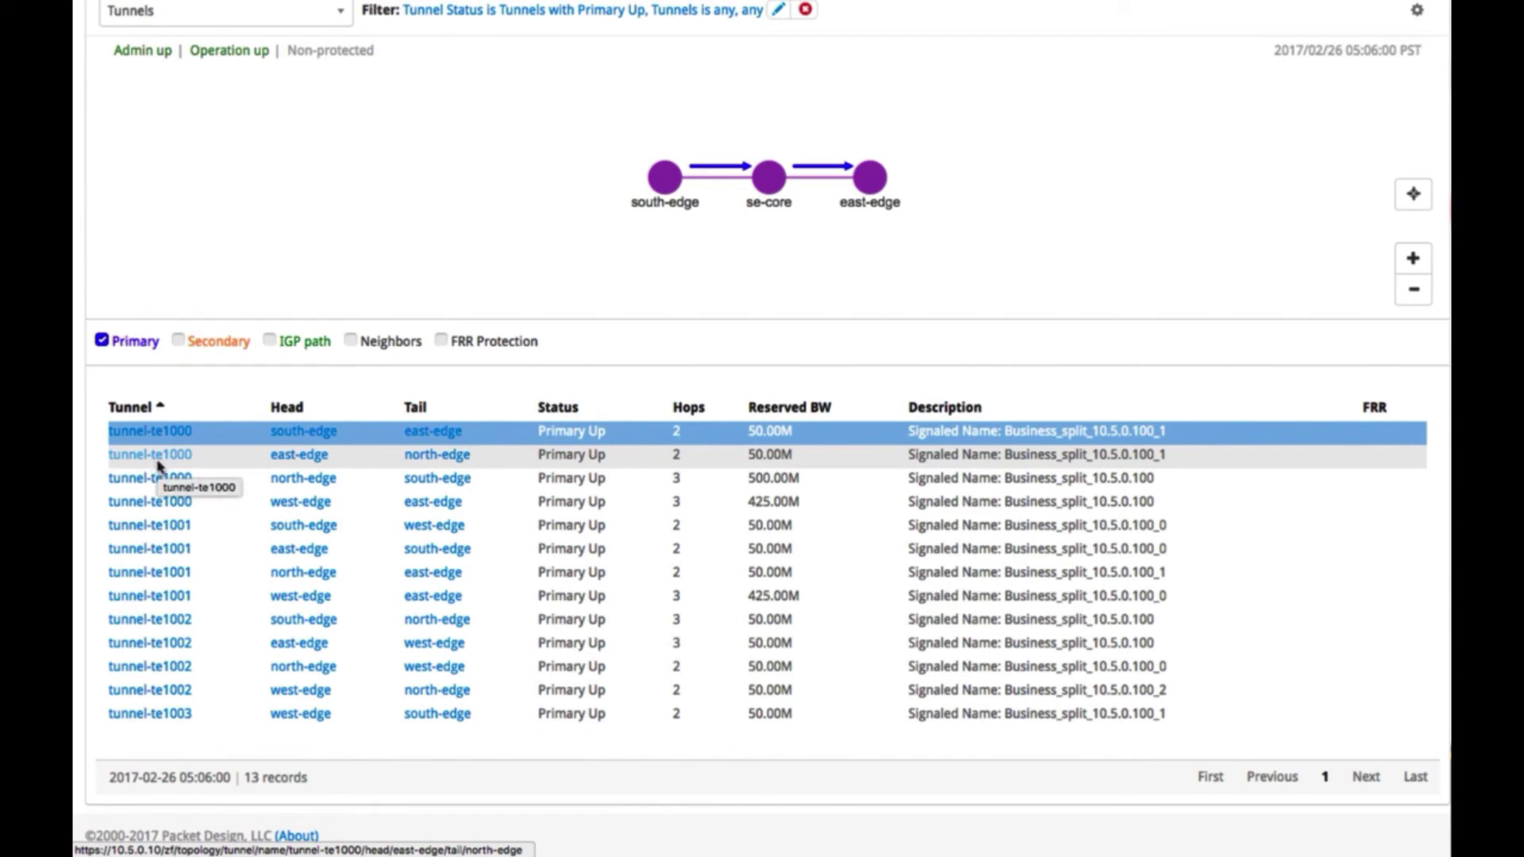
Show tunnel-te1000's full details, including ERO and path via ne-core, then go back to the map
{"action": "left_click", "coordinate": [161, 462]}
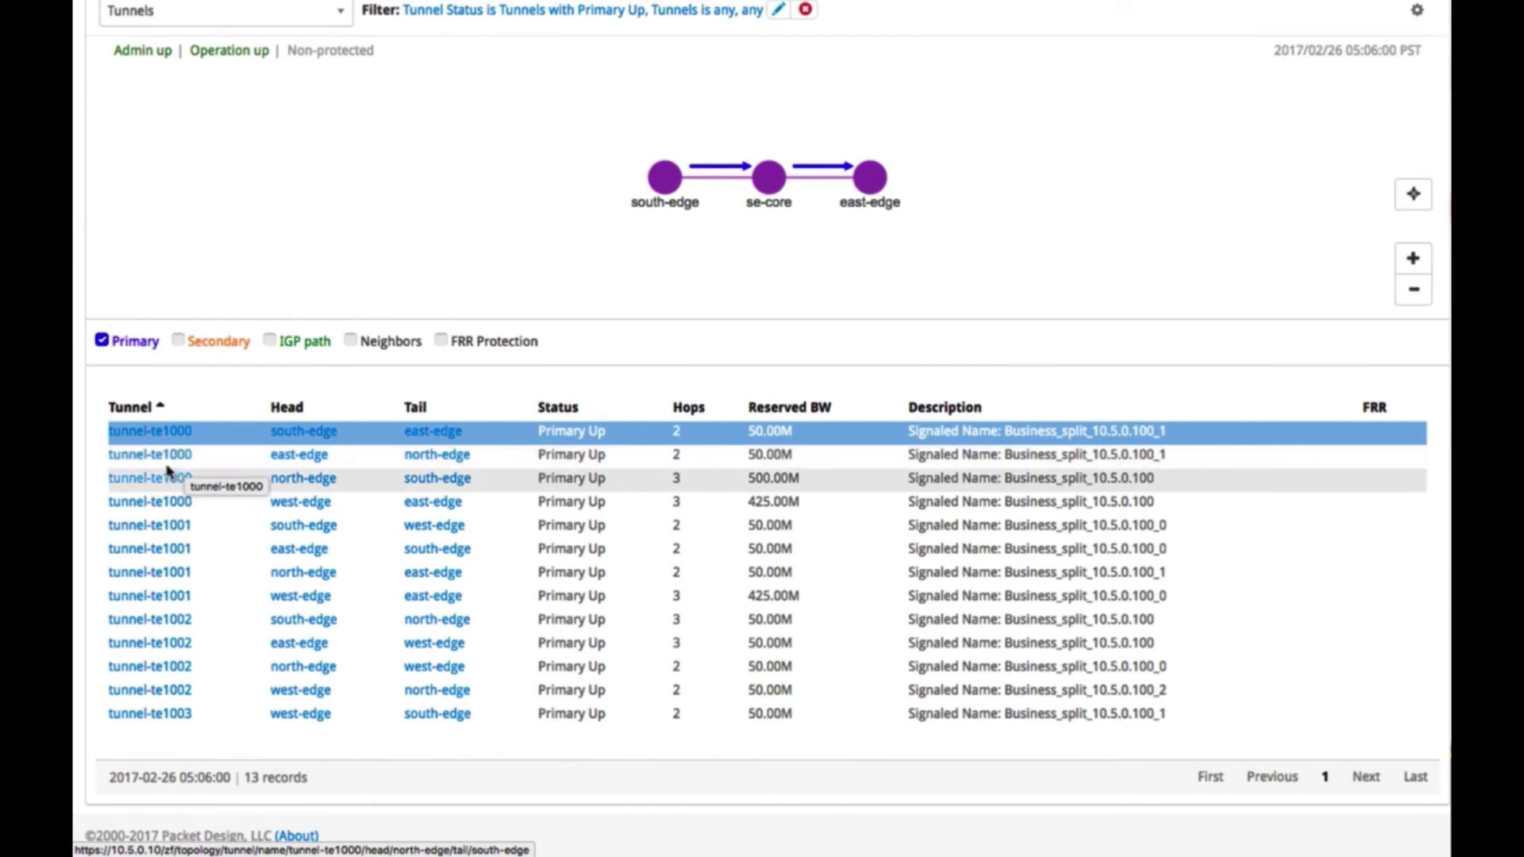
{"action": "scroll", "coordinate": [161, 459], "scroll_direction": "down", "scroll_amount": 2}
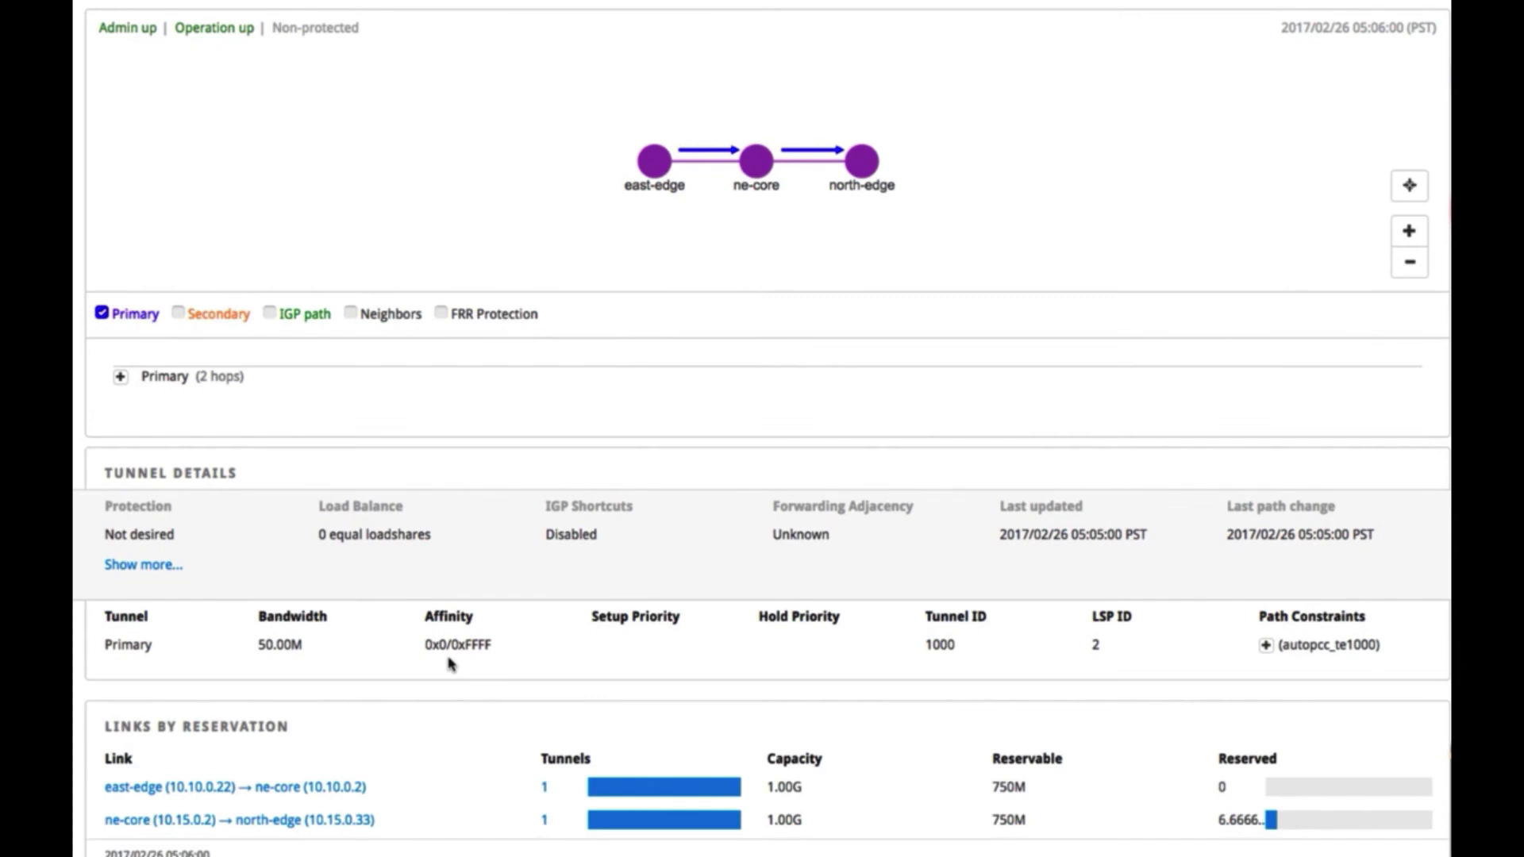
{"action": "scroll", "coordinate": [161, 459], "scroll_direction": "down", "scroll_amount": 2}
{"action": "left_click", "coordinate": [143, 450]}
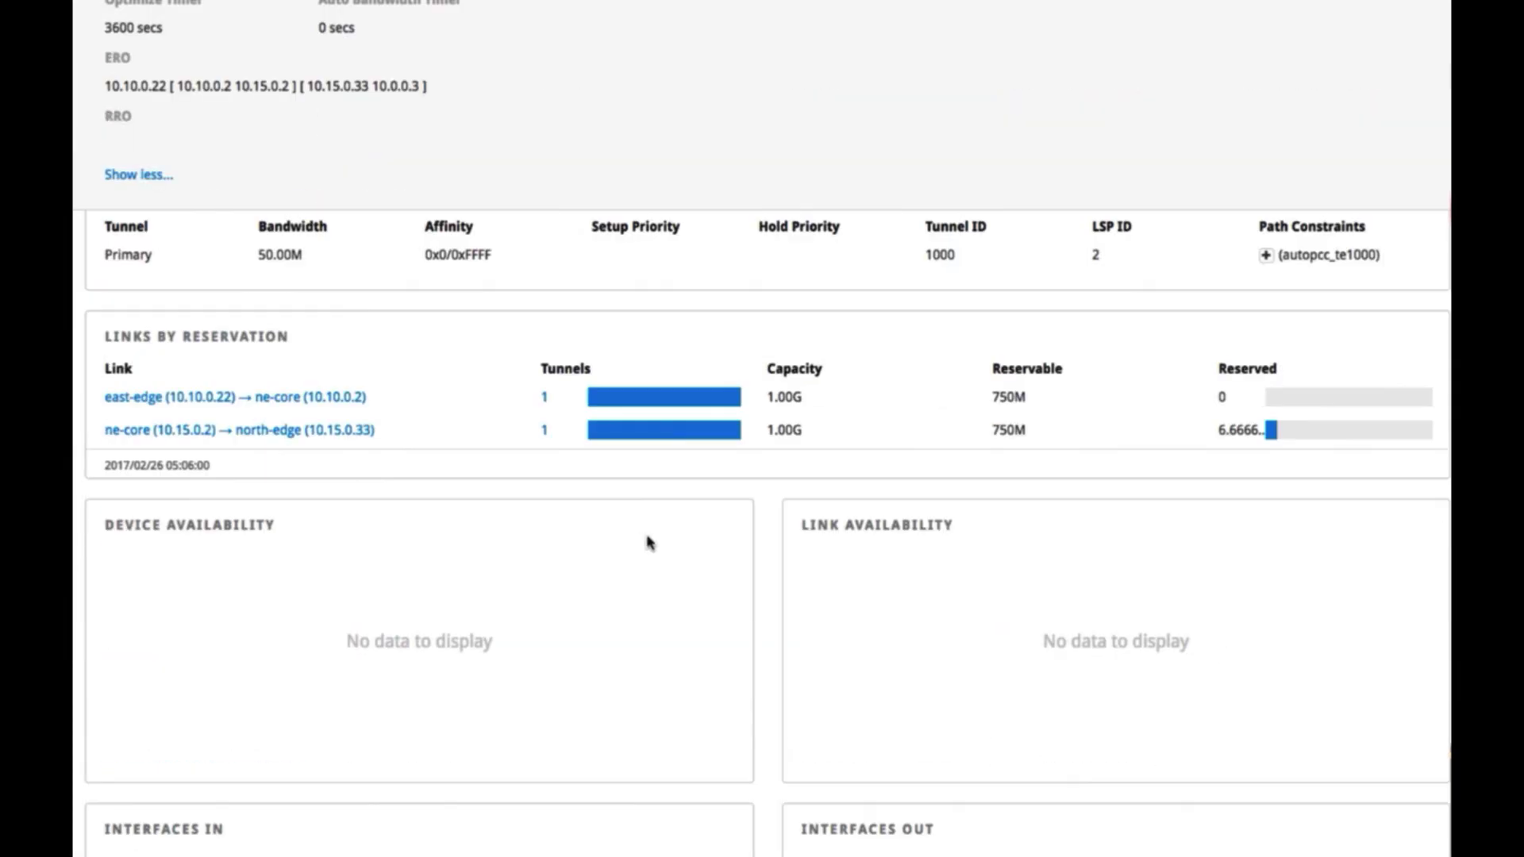
{"action": "scroll", "coordinate": [506, 588], "scroll_direction": "down", "scroll_amount": 4}
{"action": "scroll", "coordinate": [999, 381], "scroll_direction": "up", "scroll_amount": 6}
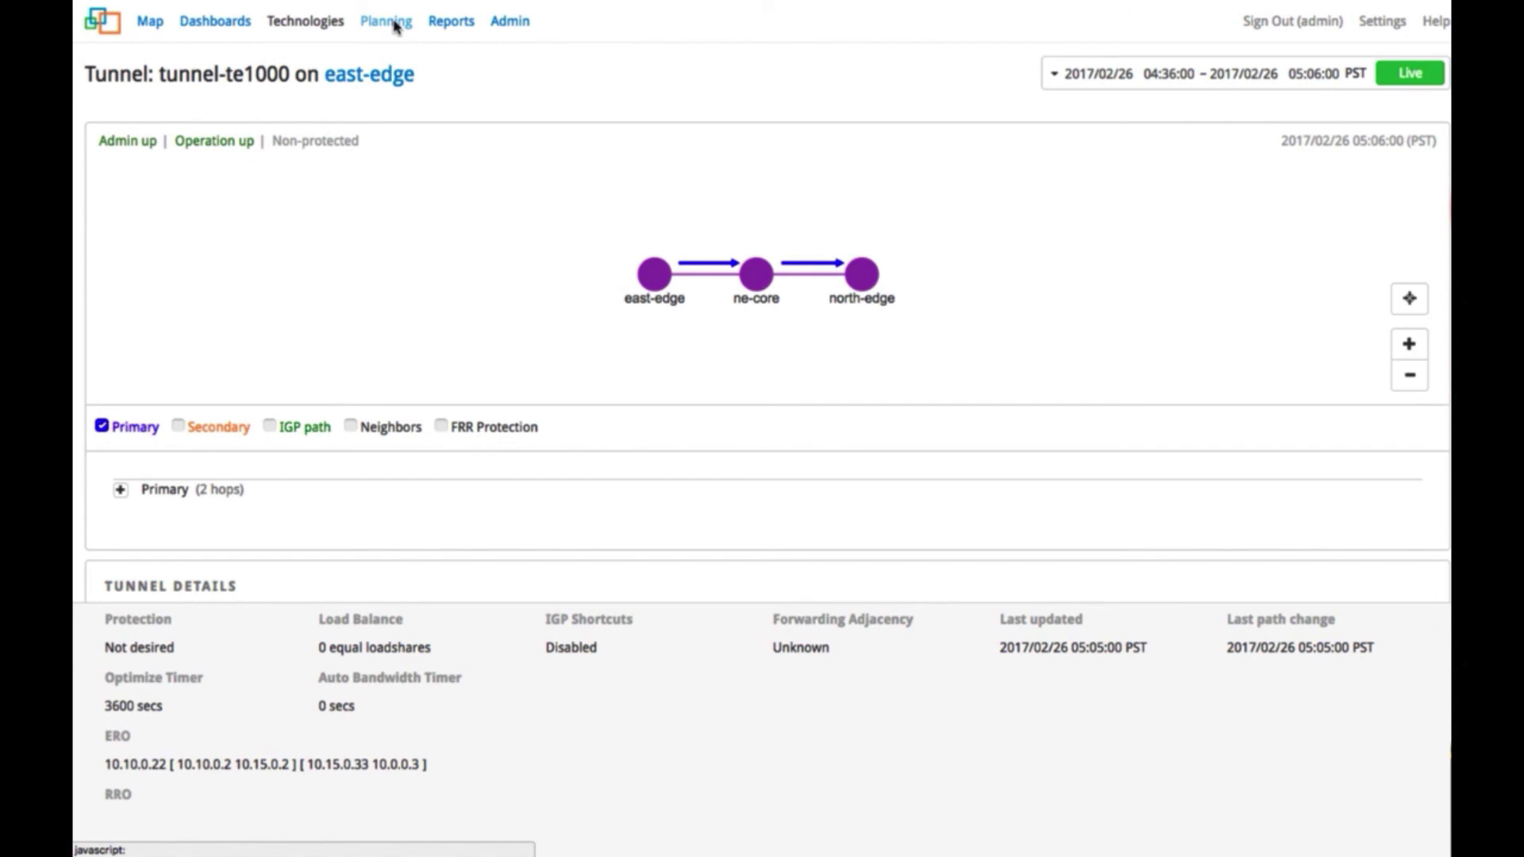
{"action": "left_click", "coordinate": [150, 23]}
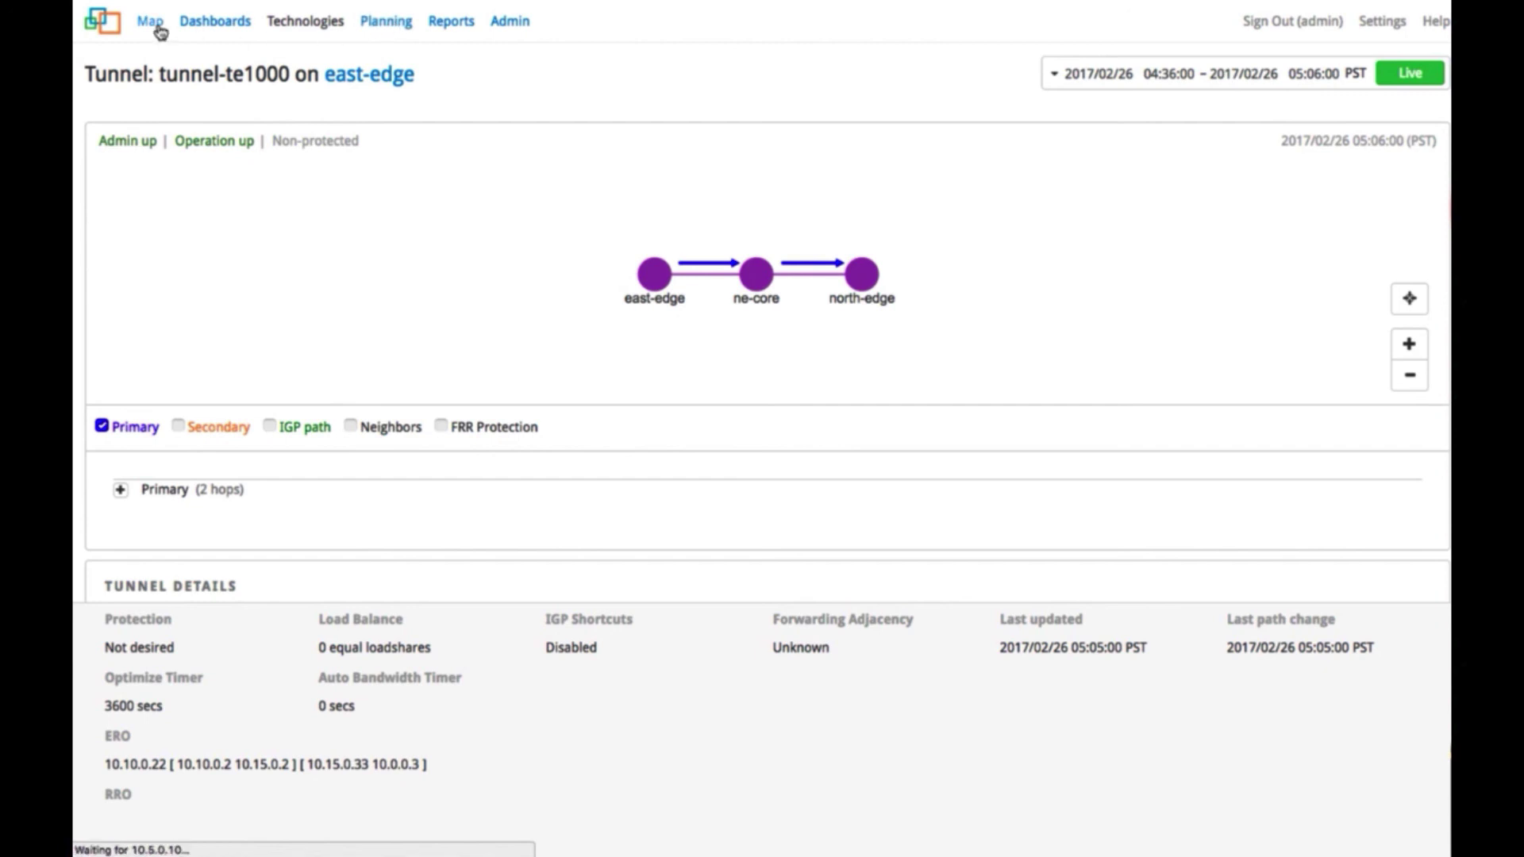